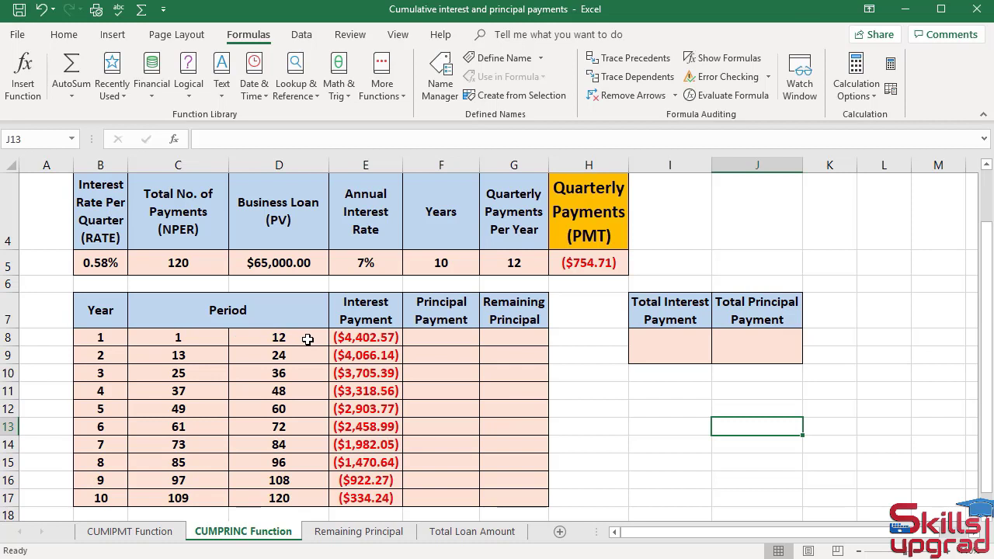
- Start a CUMPRINC function in F8 with B5 as Rate, C5 as Nper and D5 as Pv
{"action": "left_click", "coordinate": [439, 339]}
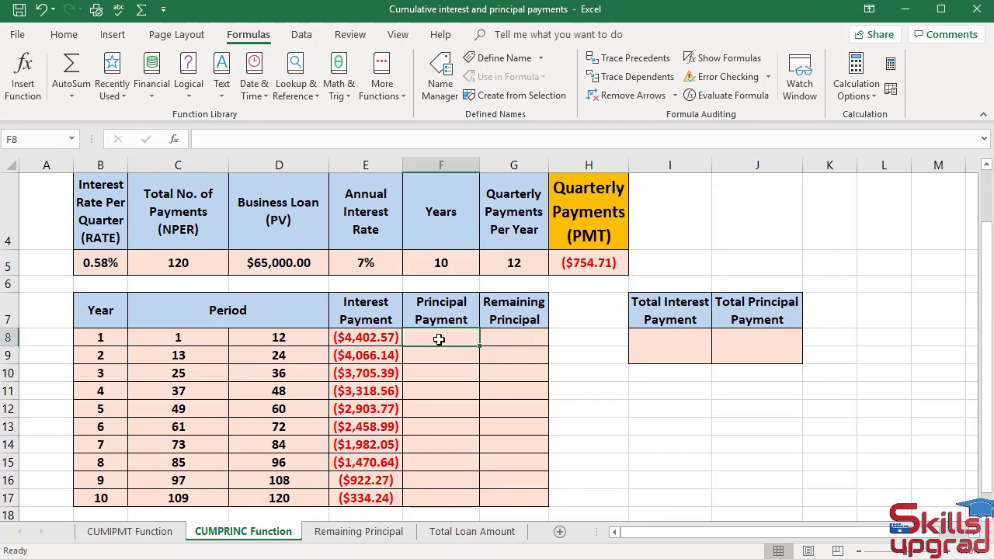
{"action": "left_click", "coordinate": [161, 93]}
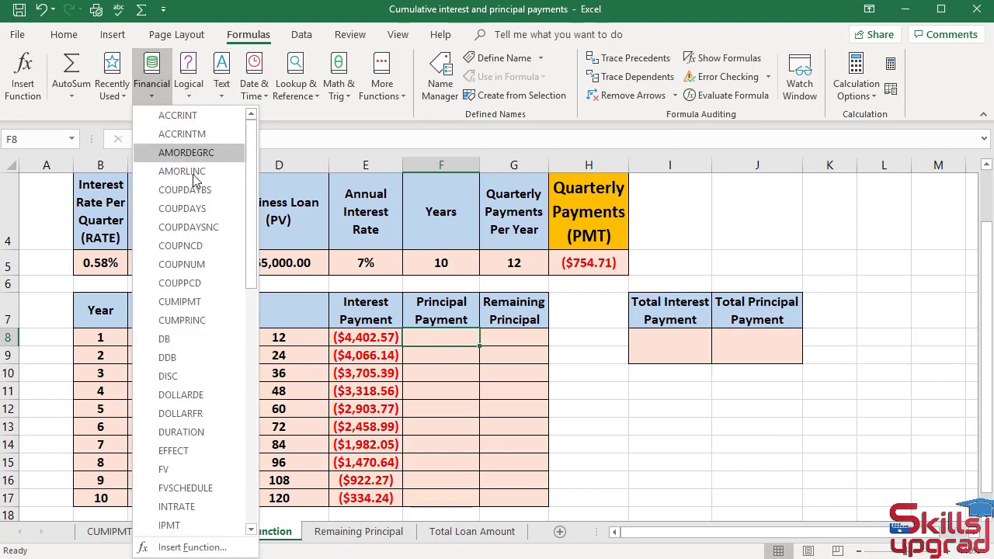
{"action": "left_click", "coordinate": [183, 320]}
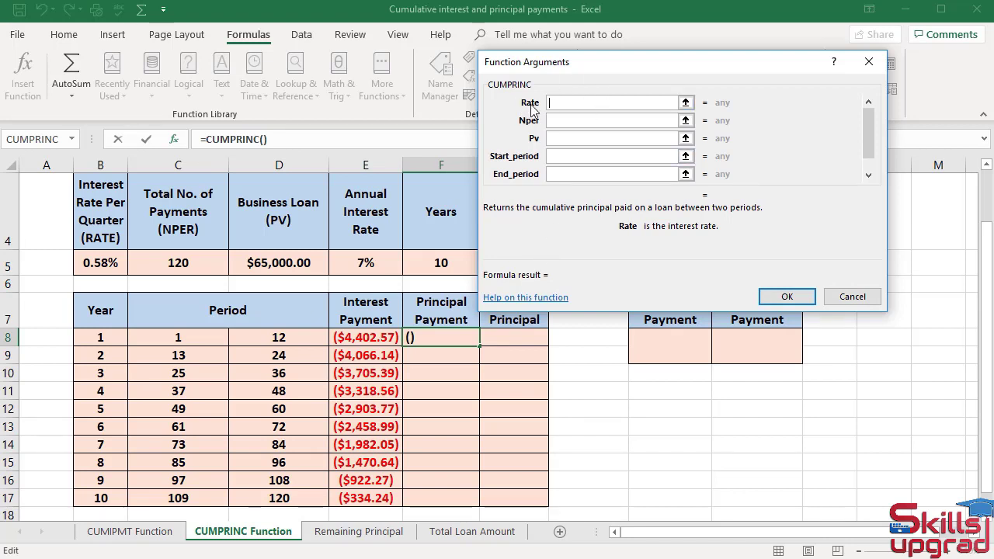
{"action": "left_click", "coordinate": [95, 264]}
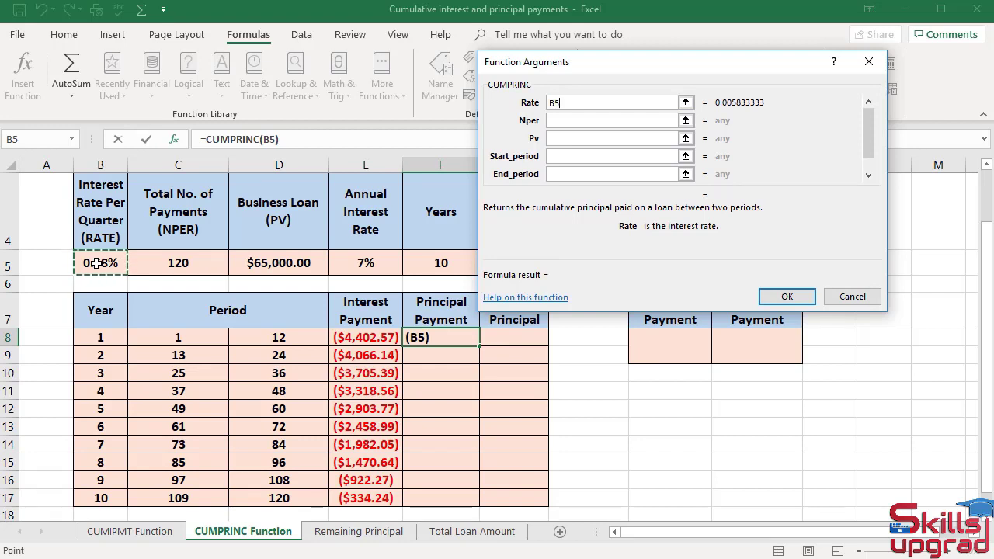
{"action": "key", "text": "Tab"}
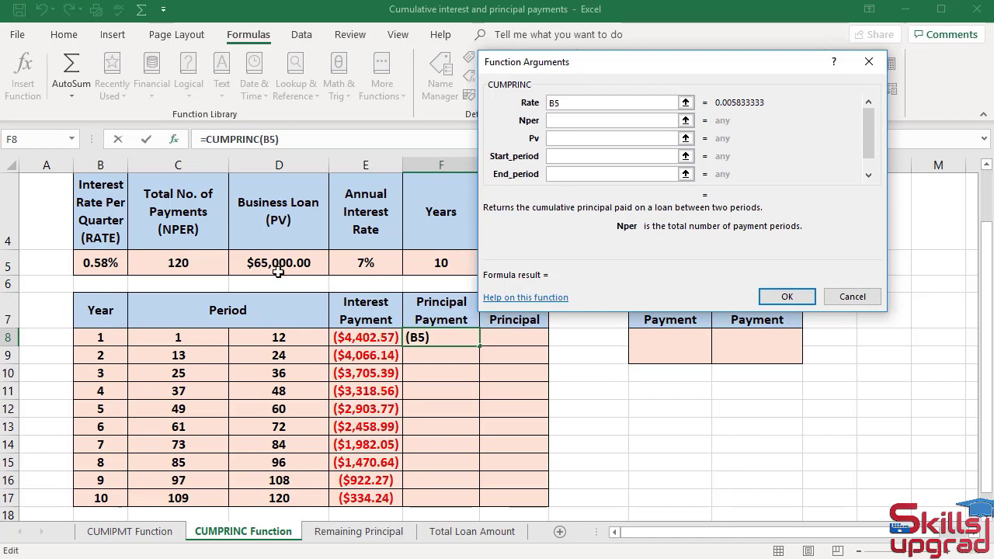
{"action": "left_click", "coordinate": [200, 268]}
{"action": "key", "text": "Tab"}
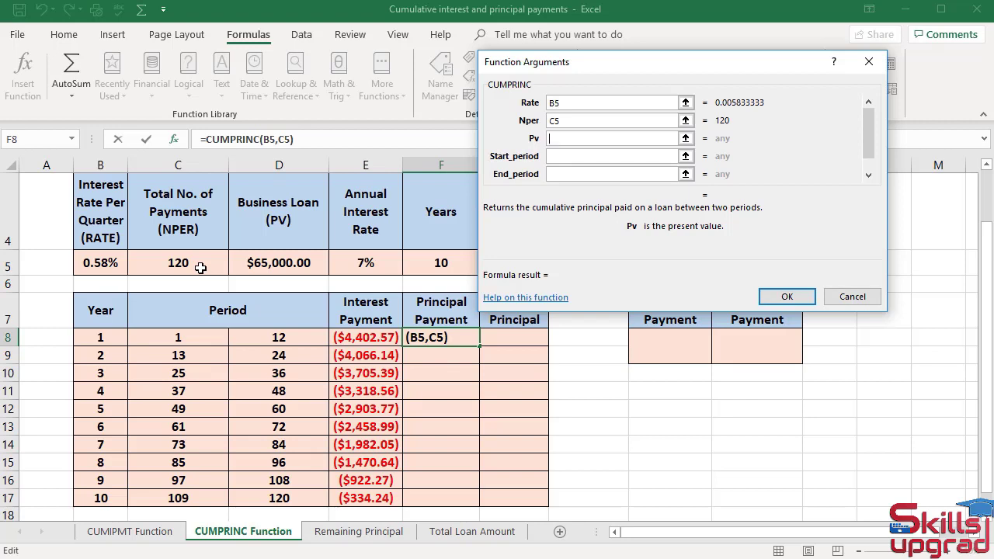
{"action": "left_click", "coordinate": [311, 263]}
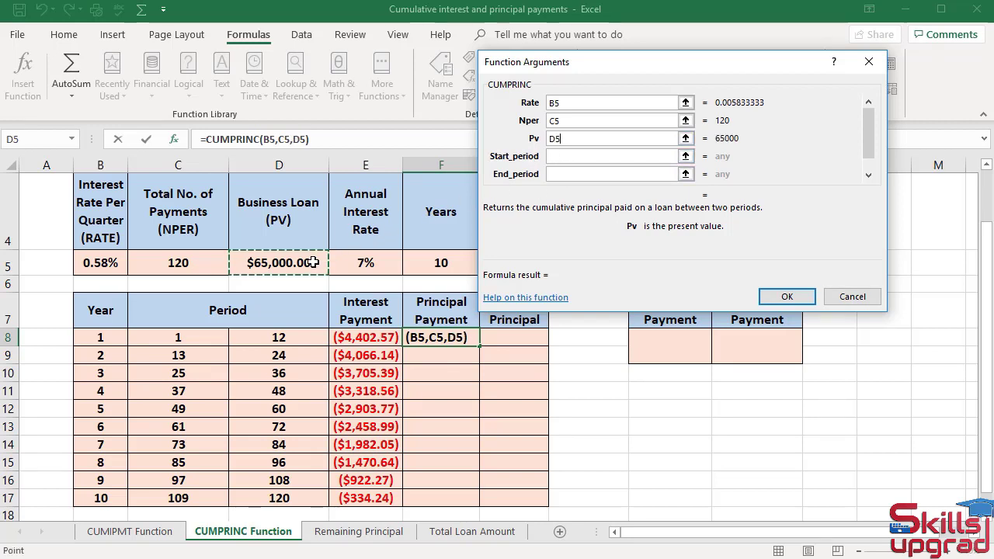
- Complete the F8 CUMPRINC function with C8 as Start_period, D8 as End_period and 0 as Type
{"action": "key", "text": "Tab"}
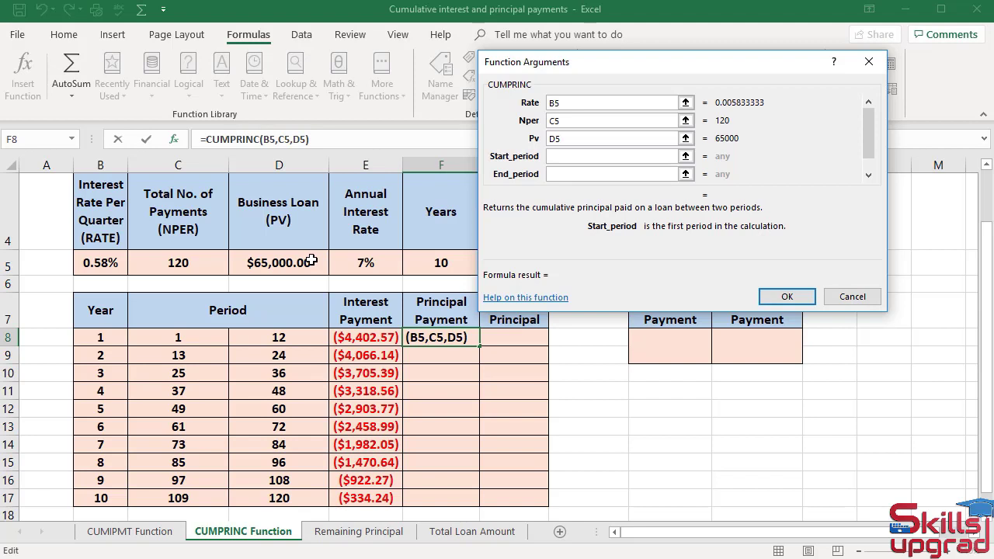
{"action": "left_click", "coordinate": [213, 335]}
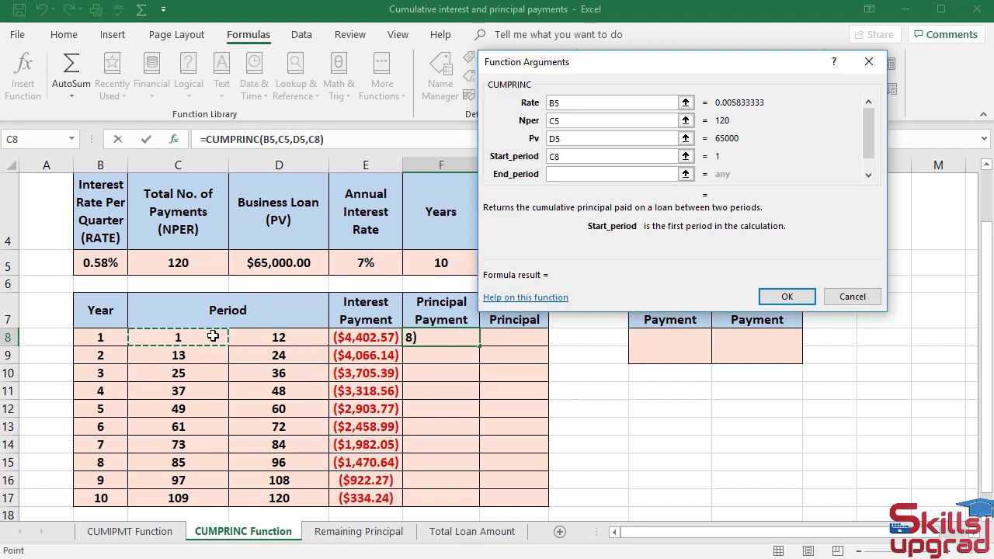
{"action": "key", "text": "Tab"}
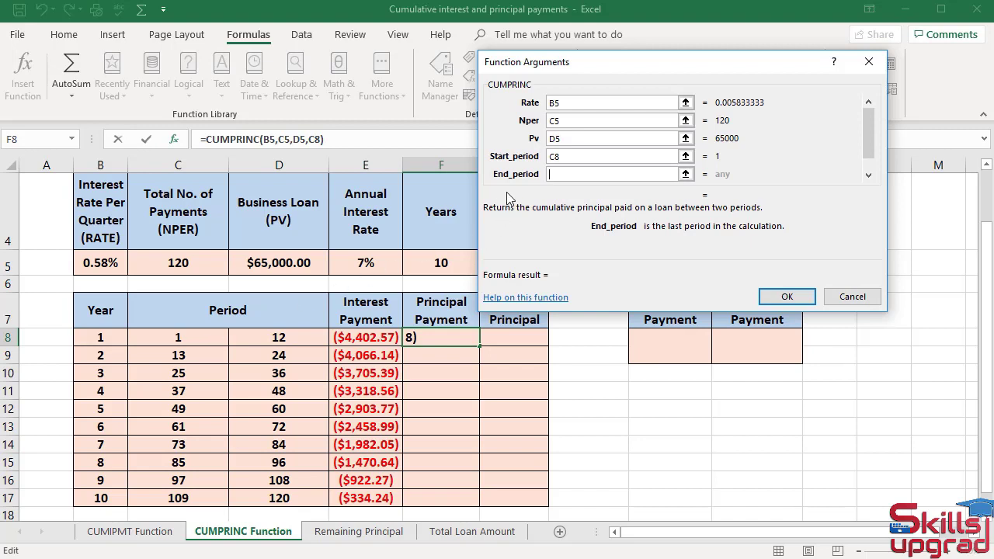
{"action": "left_click", "coordinate": [271, 337]}
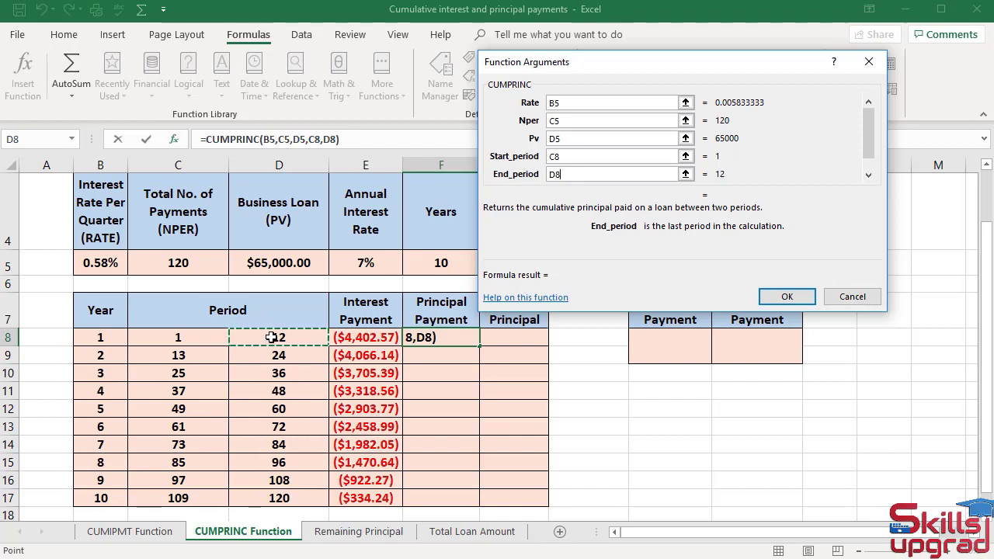
{"action": "key", "text": "Tab"}
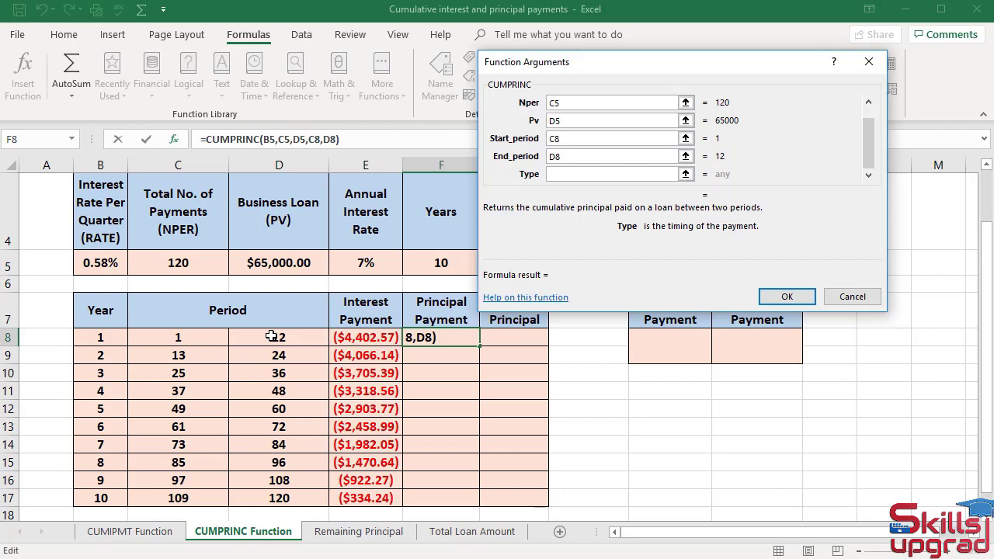
{"action": "type", "text": "0"}
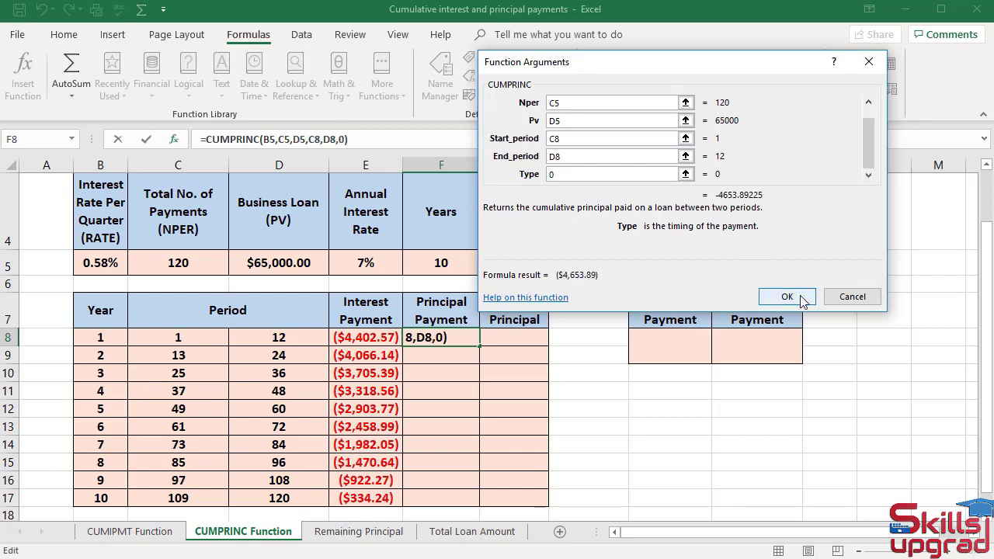
{"action": "left_click", "coordinate": [800, 296]}
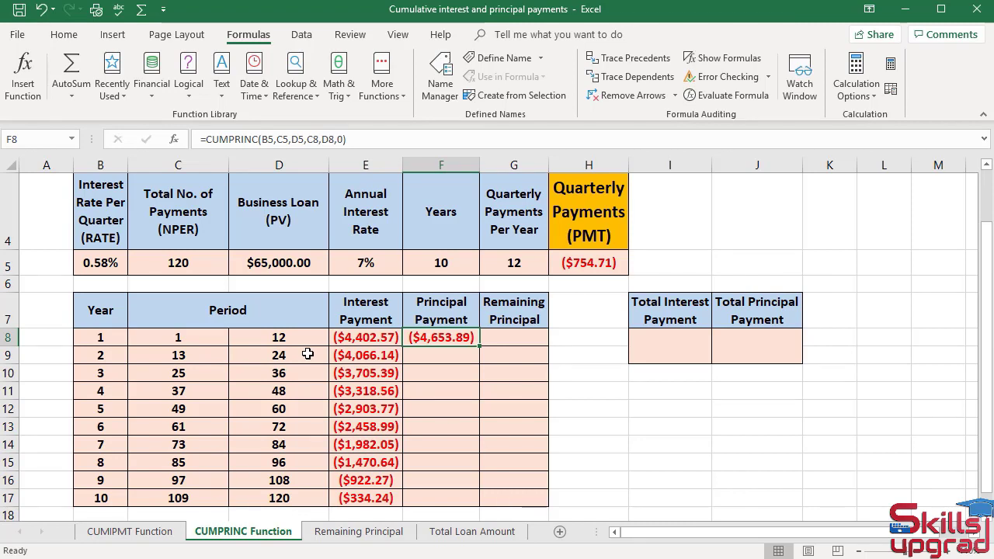
- Start a CUMPRINC function in F9 with B5 as Rate, C5 as Nper and D5 as Pv
{"action": "left_click", "coordinate": [422, 353]}
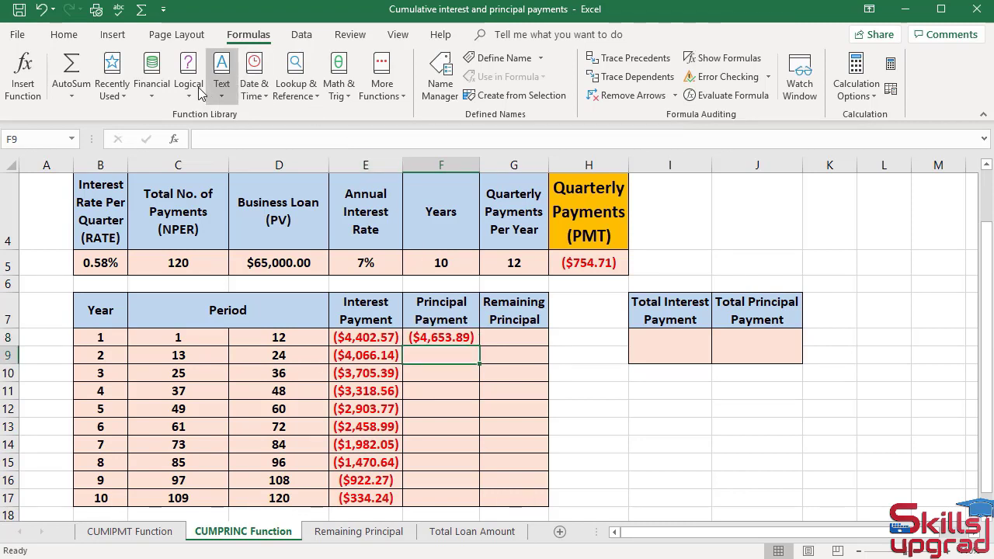
{"action": "left_click", "coordinate": [150, 91]}
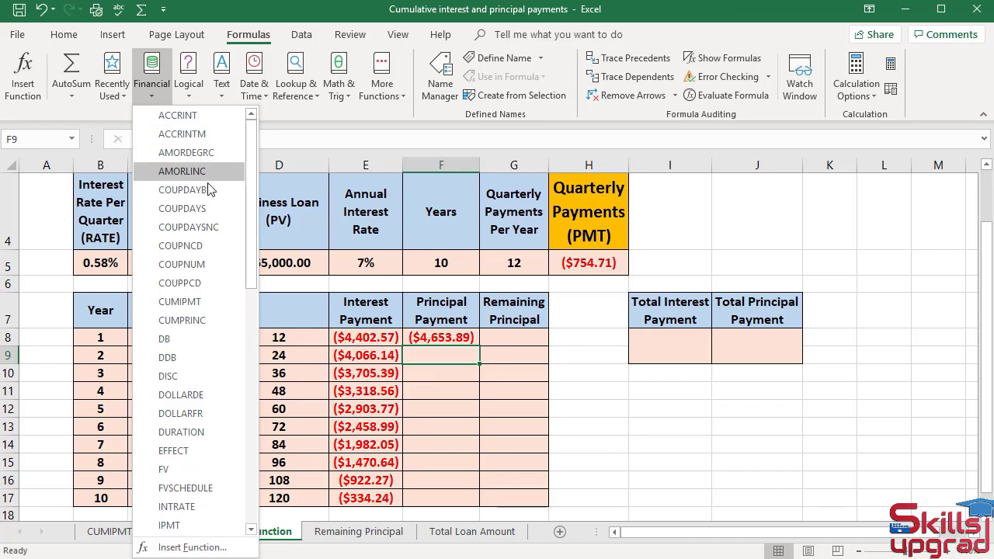
{"action": "left_click", "coordinate": [218, 322]}
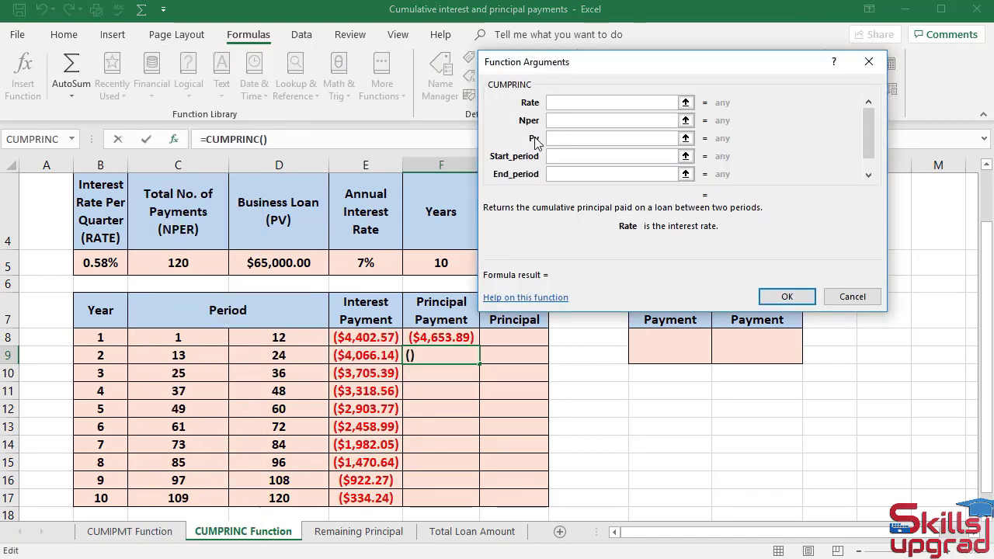
{"action": "left_click", "coordinate": [102, 261]}
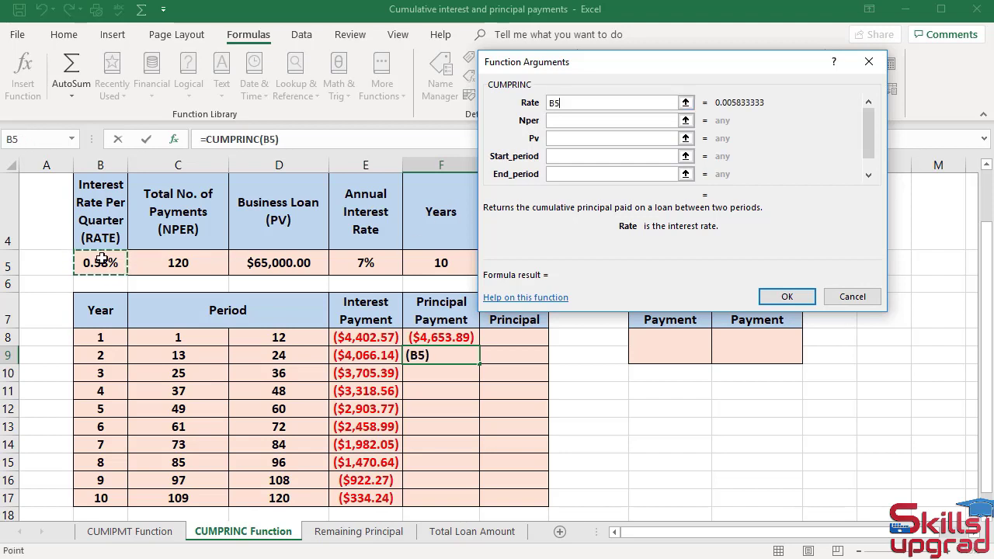
{"action": "key", "text": "Tab"}
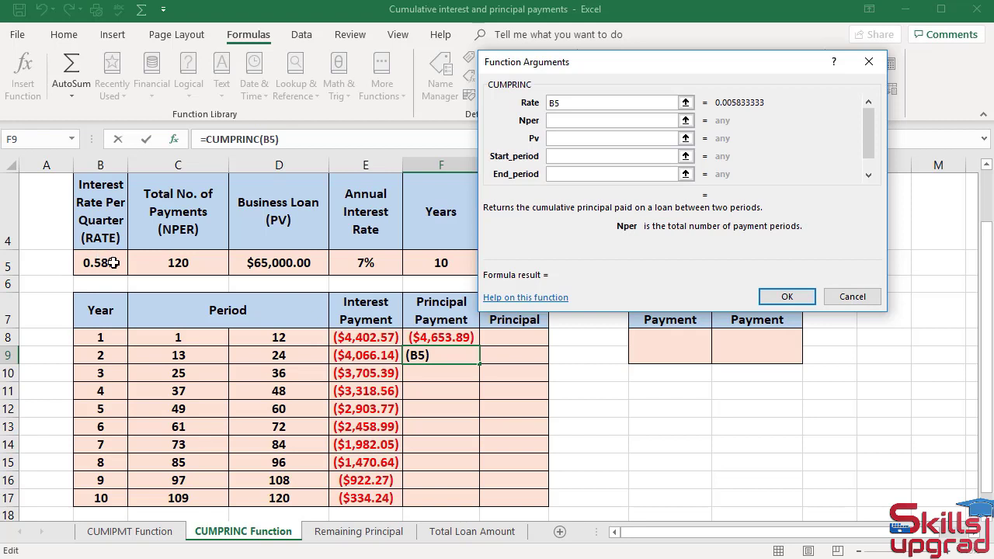
{"action": "left_click", "coordinate": [190, 265]}
{"action": "key", "text": "Tab"}
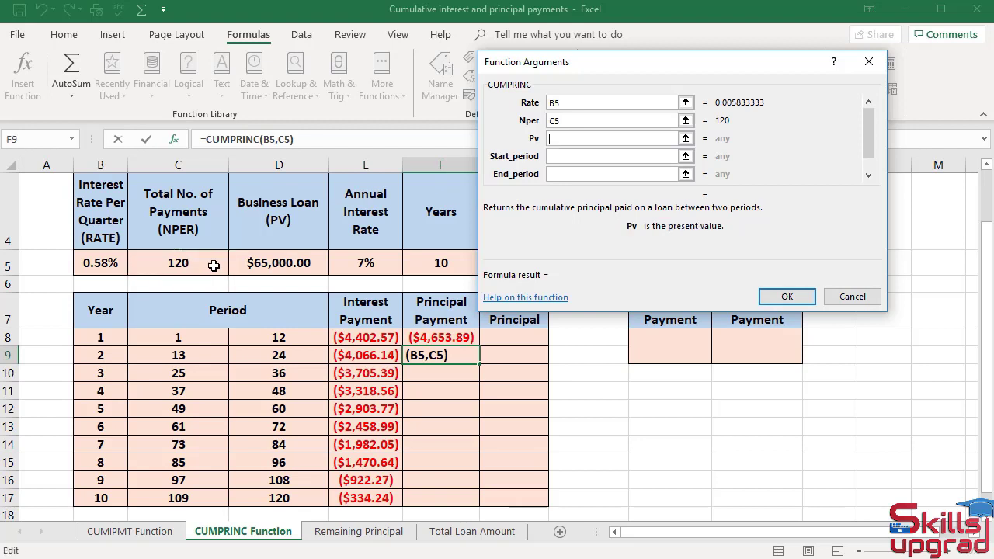
{"action": "left_click", "coordinate": [253, 264]}
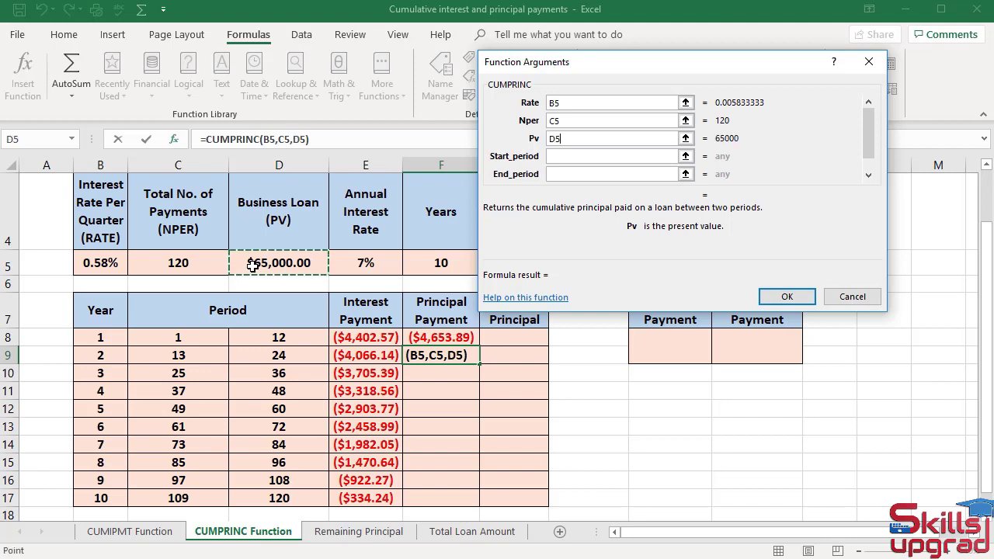
- Complete the F9 CUMPRINC function with C9 as Start_period, D9 as End_period and 0 as Type
{"action": "key", "text": "Tab"}
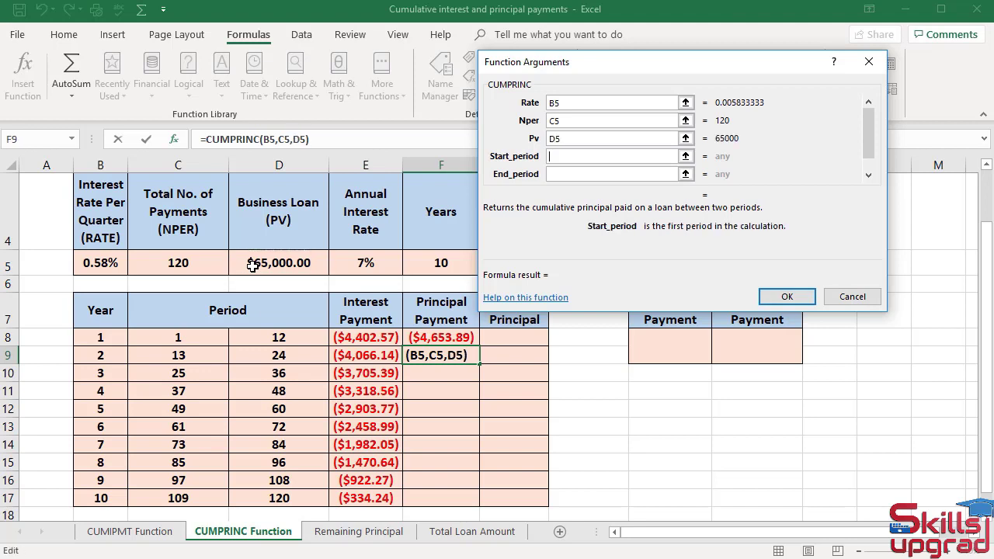
{"action": "left_click", "coordinate": [189, 355]}
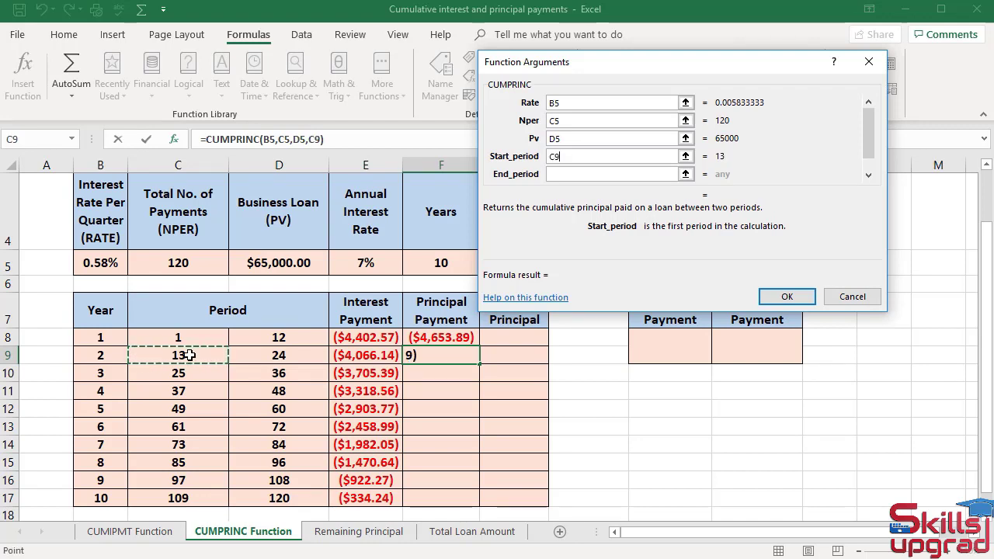
{"action": "key", "text": "Tab"}
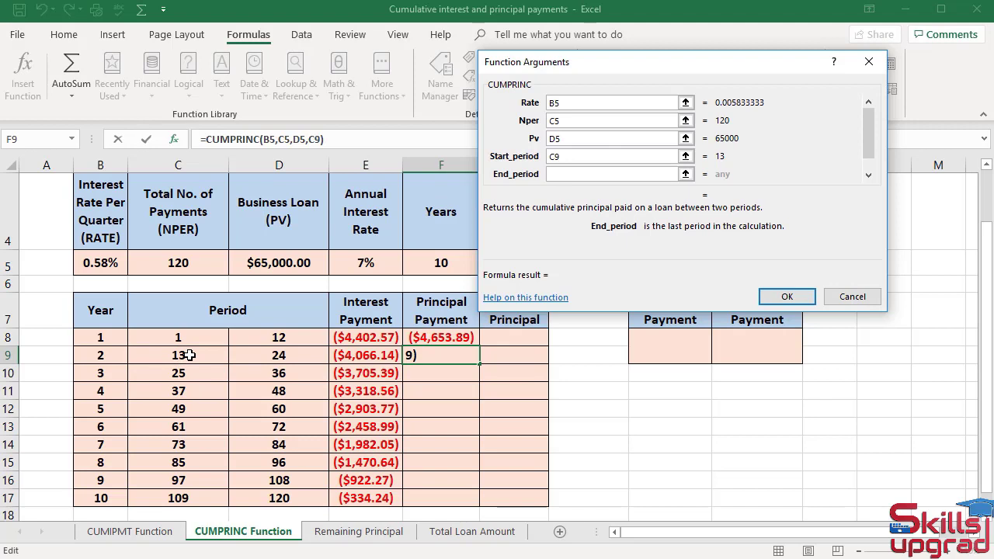
{"action": "left_click", "coordinate": [244, 354]}
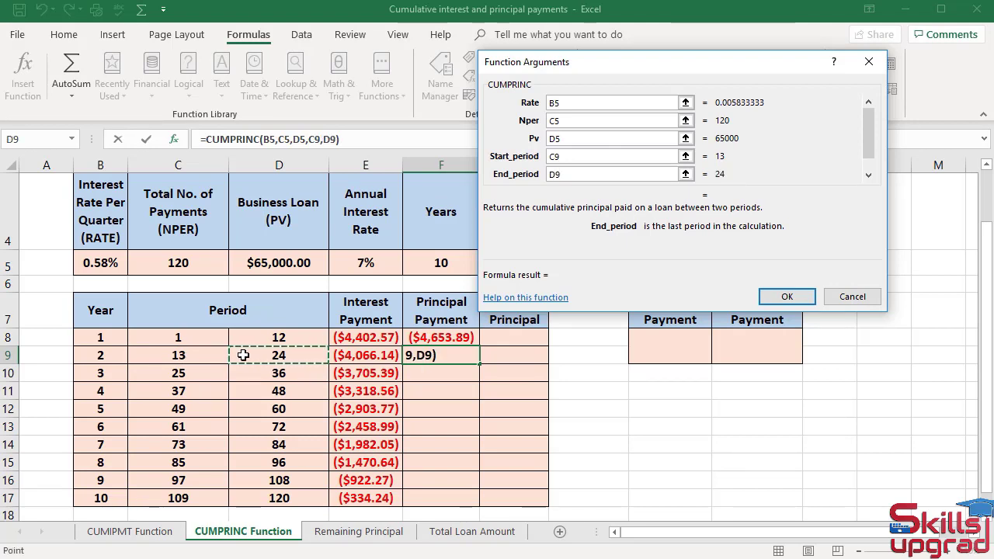
{"action": "key", "text": "Tab"}
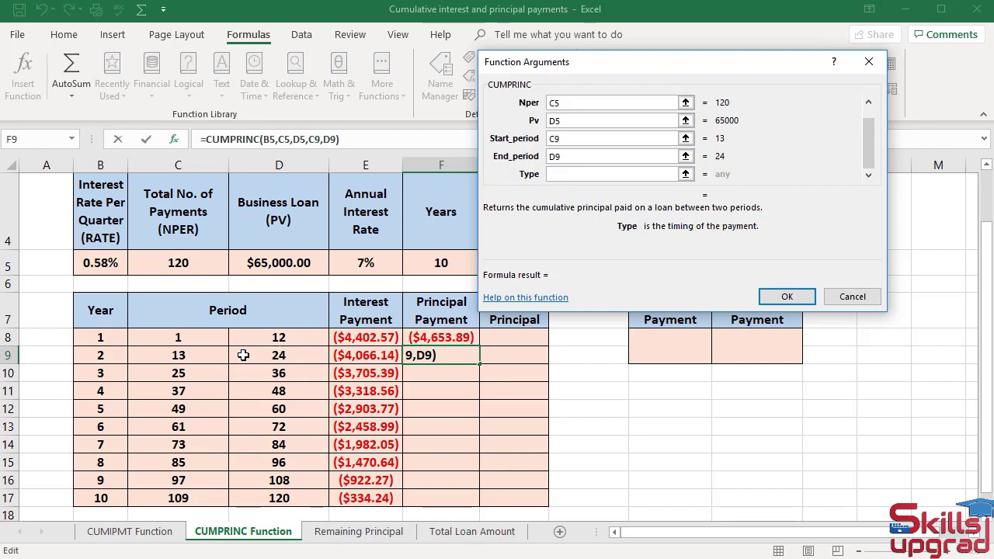
{"action": "type", "text": "0"}
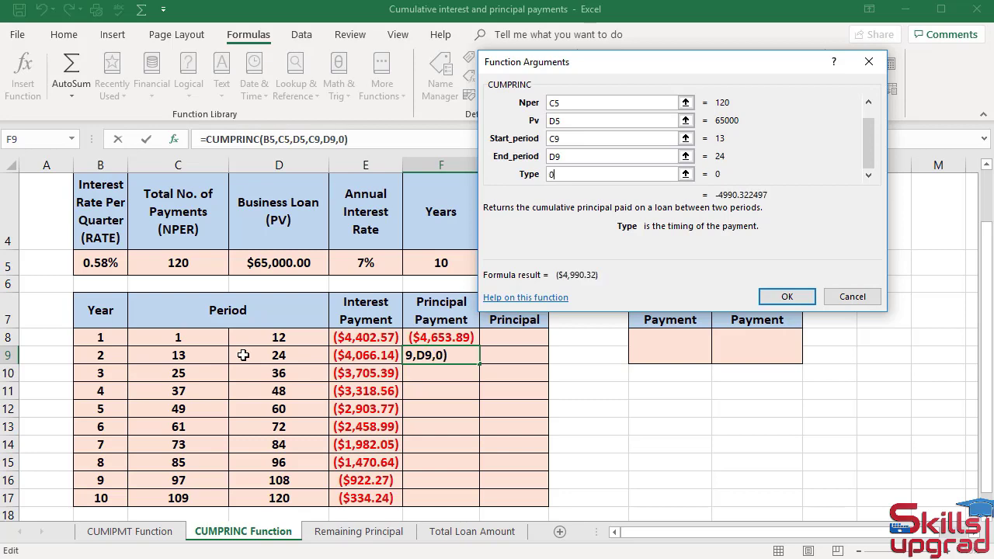
{"action": "left_click", "coordinate": [787, 296]}
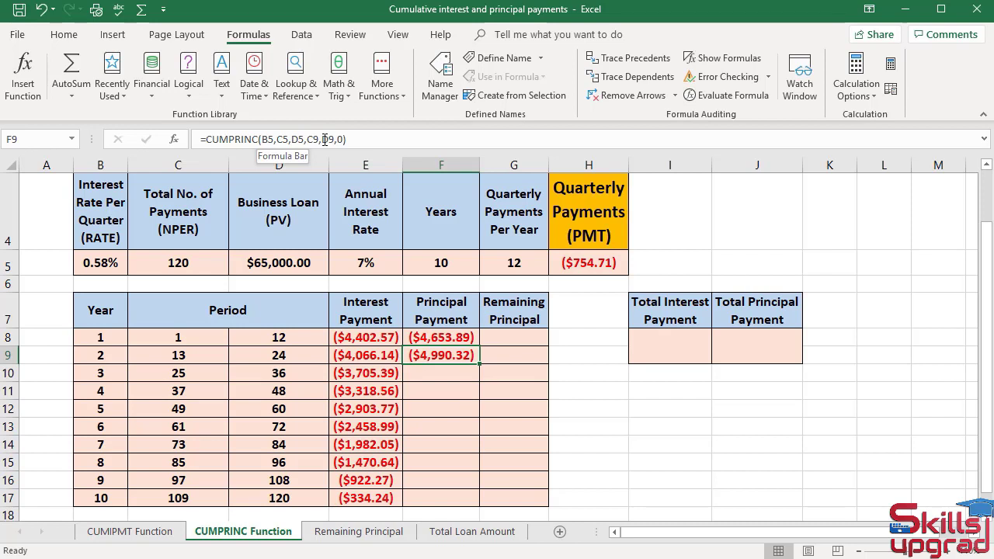
- Make the B5, C5 and D5 references in the F9 formula absolute: $B$5, $C$5 and $D$5
{"action": "left_click", "coordinate": [274, 139]}
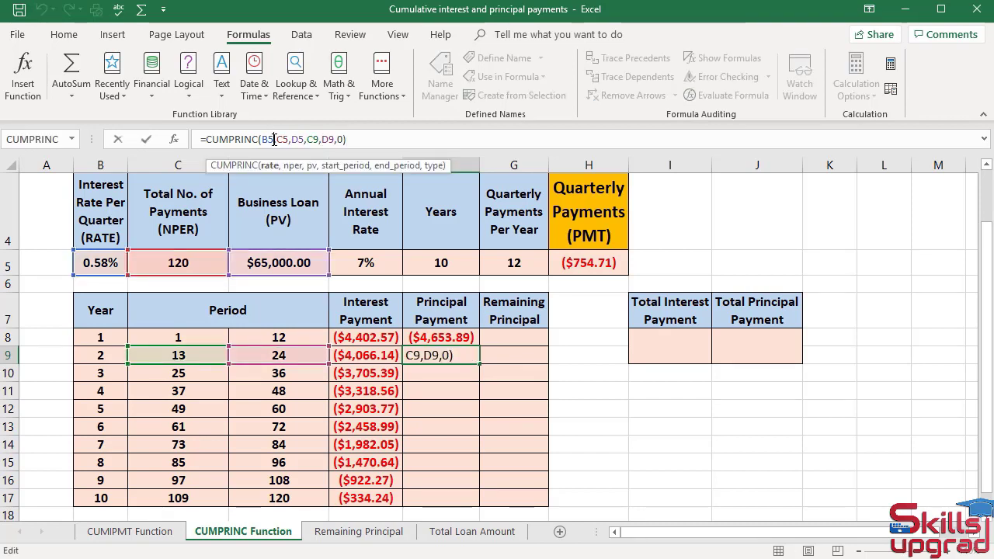
{"action": "key", "text": "F4"}
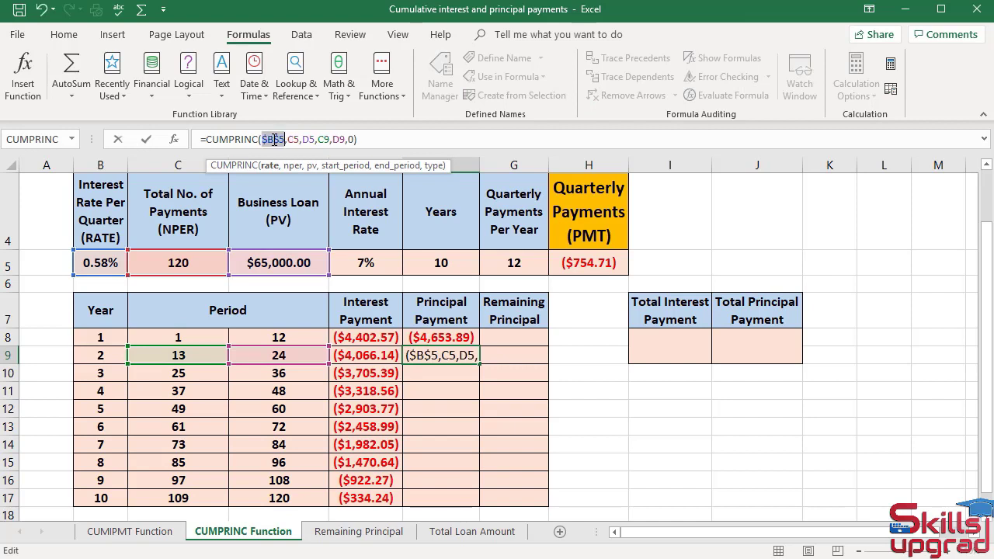
{"action": "left_click", "coordinate": [299, 134]}
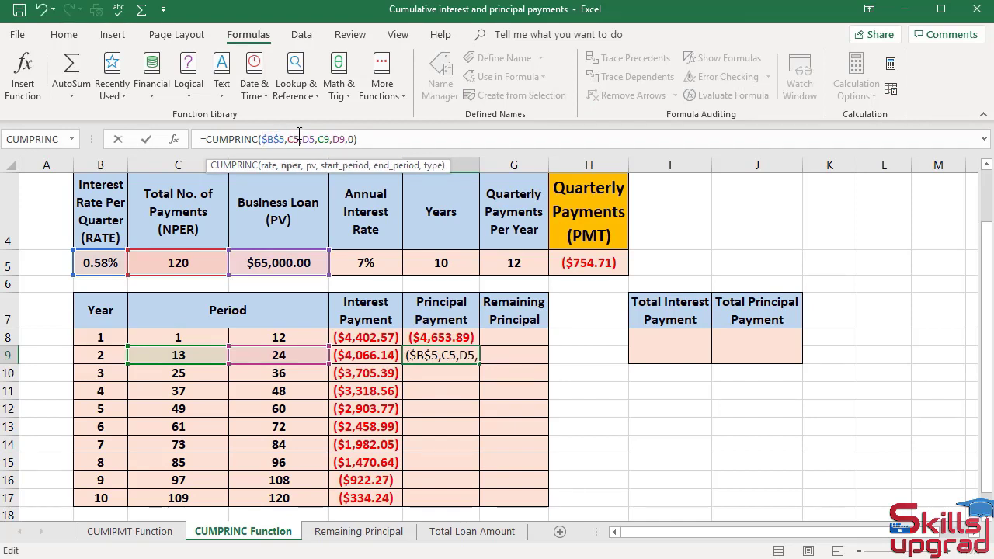
{"action": "key", "text": "F4"}
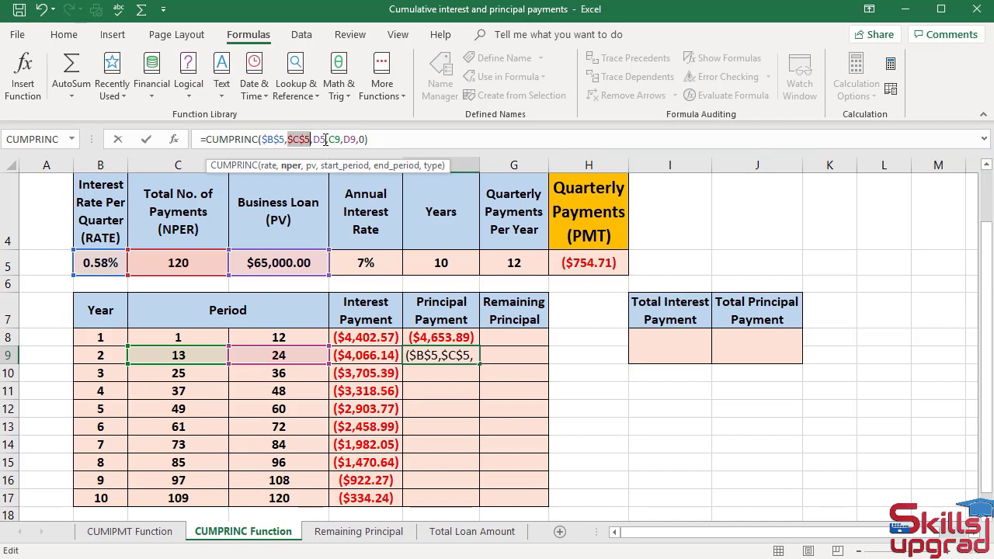
{"action": "left_click", "coordinate": [325, 139]}
{"action": "key", "text": "F4"}
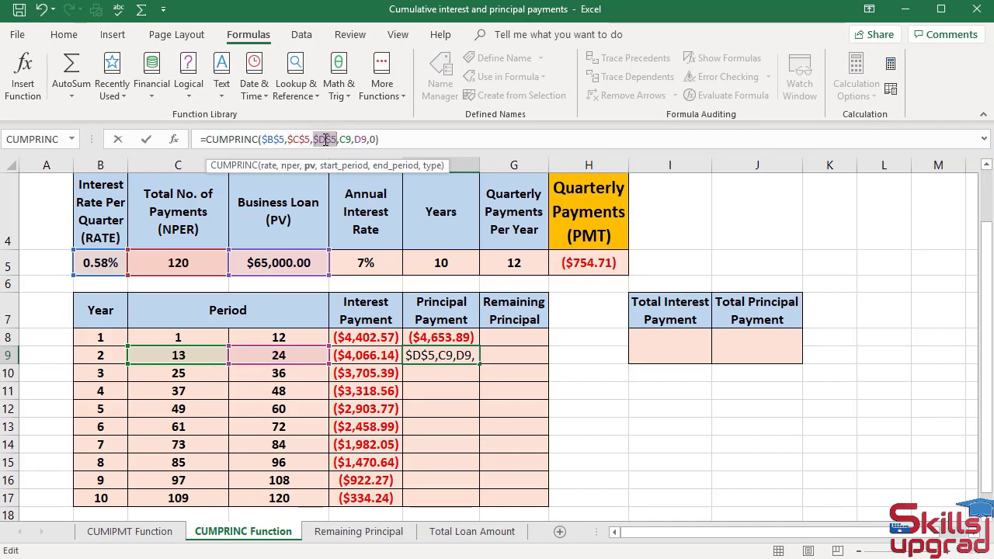
{"action": "key", "text": "Return"}
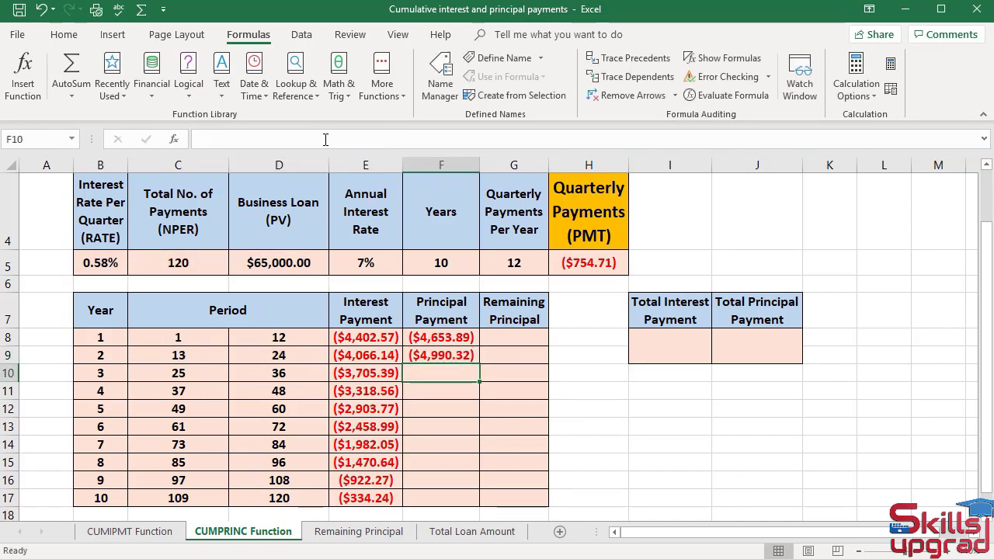
- Fill the F9 principal payment formula down through F17 and check the copied formula in F10
{"action": "left_click", "coordinate": [432, 354]}
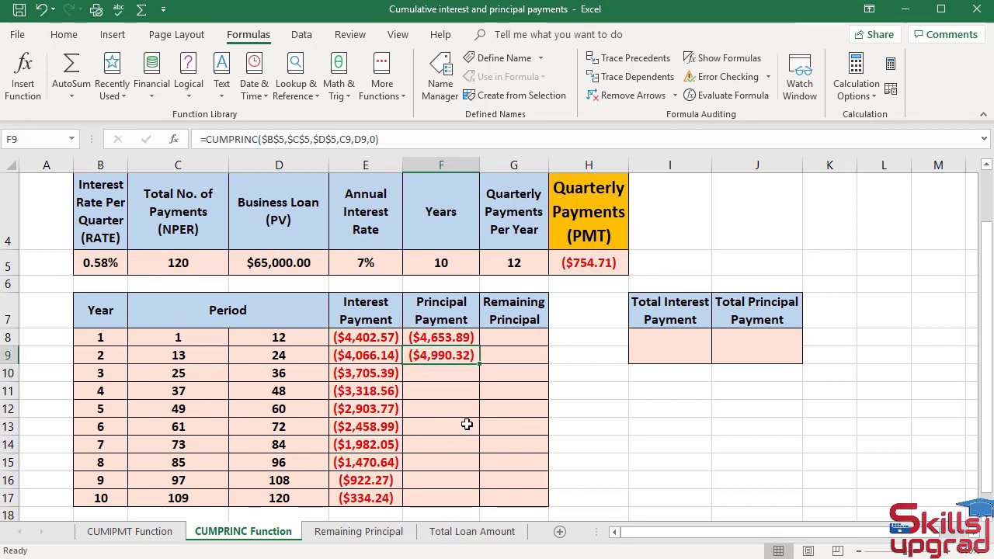
{"action": "double_click", "coordinate": [480, 362]}
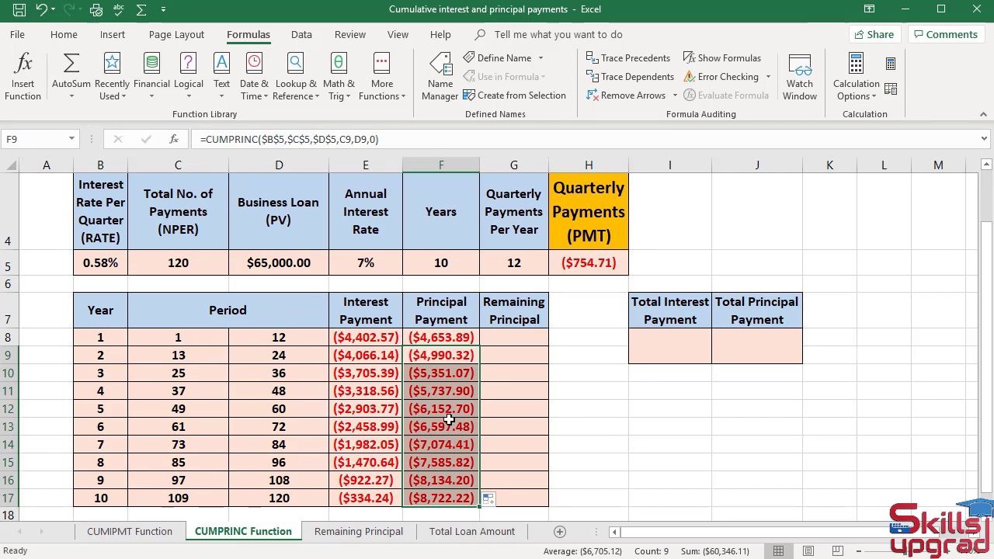
{"action": "left_click", "coordinate": [449, 373]}
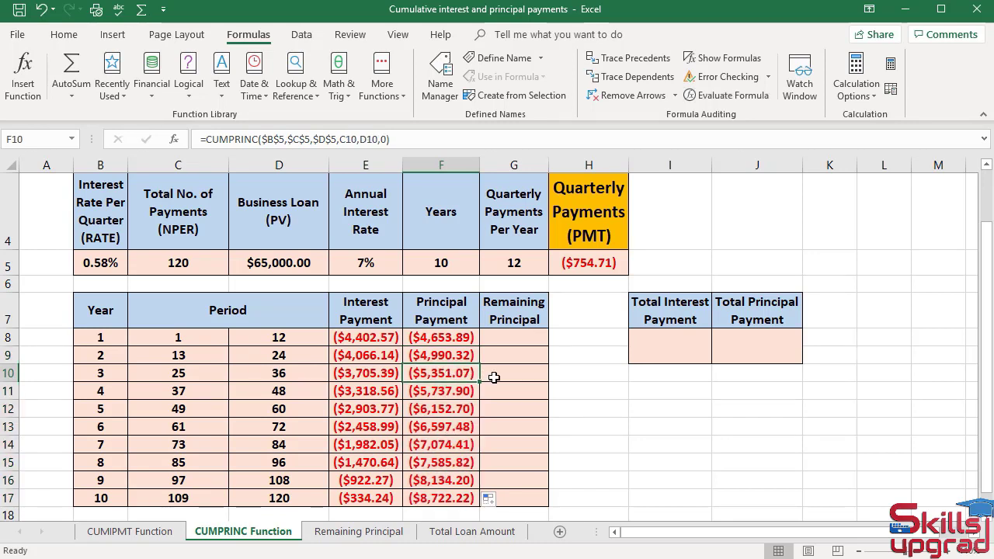